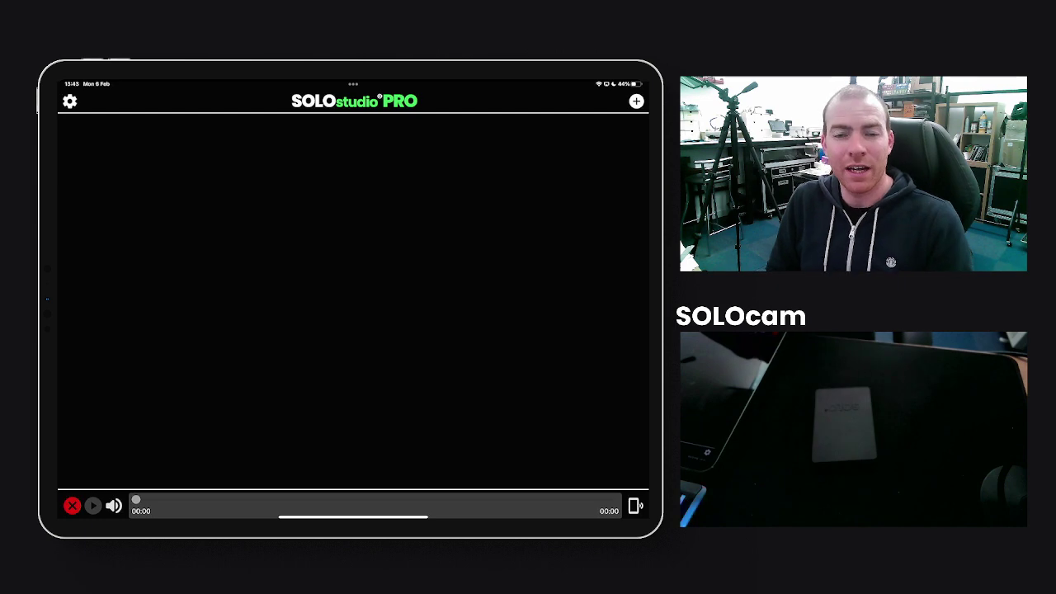
Open the App Settings page to review the app and default track settings.
{"action": "left_click", "coordinate": [69, 101]}
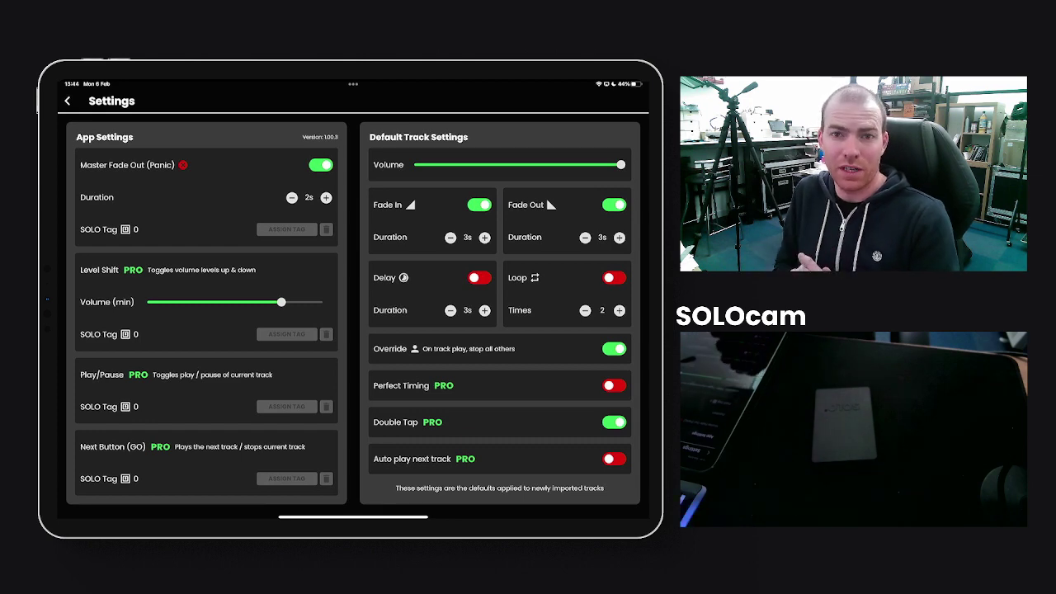
Return to the main screen and import Abba from the Music Tracks folder as Abba.m4a.
{"action": "left_click", "coordinate": [67, 101]}
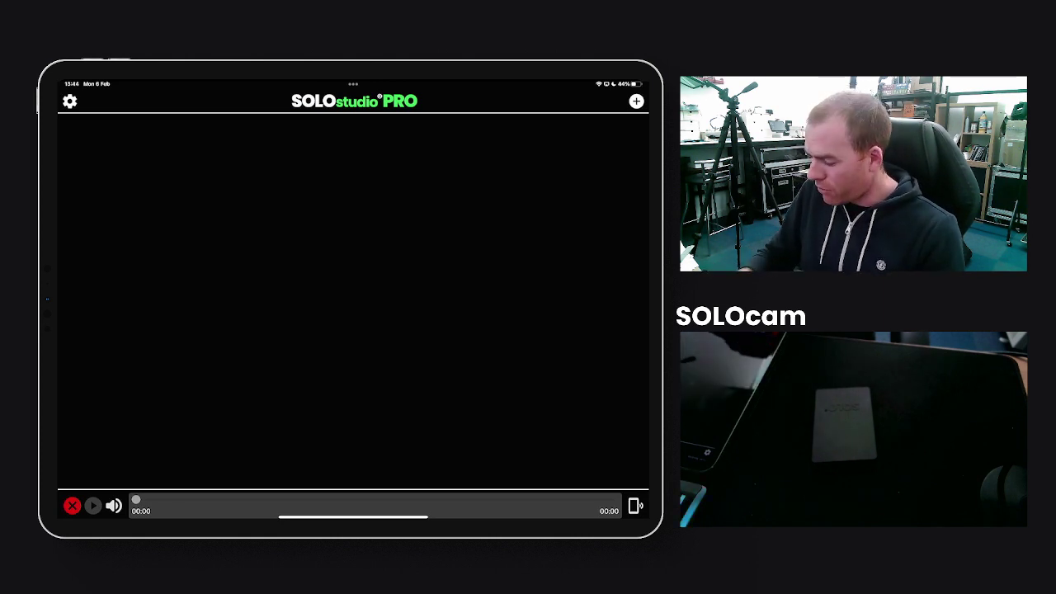
{"action": "left_click", "coordinate": [636, 100]}
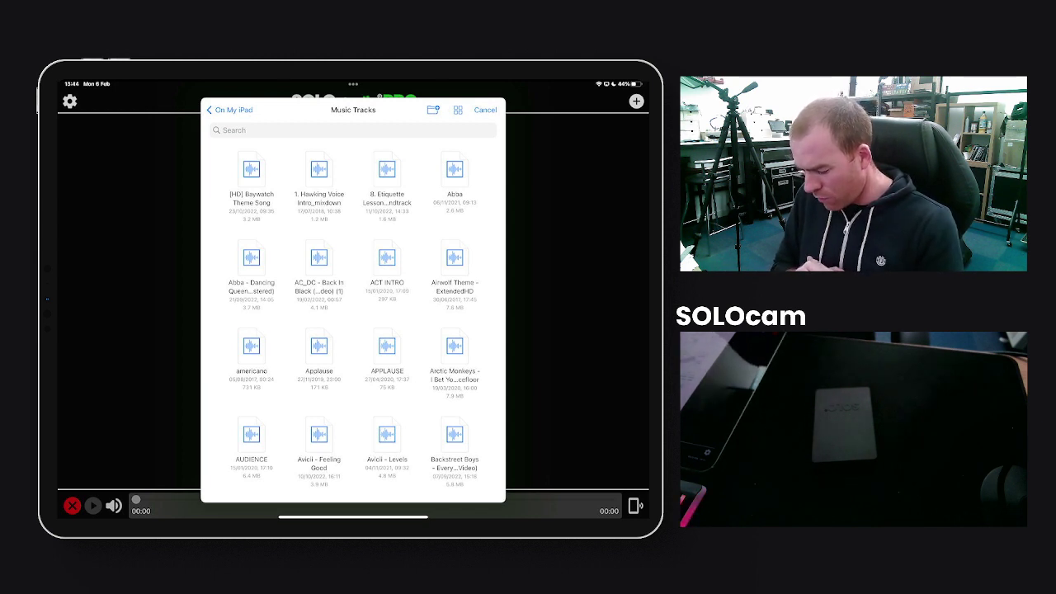
{"action": "left_click", "coordinate": [454, 177]}
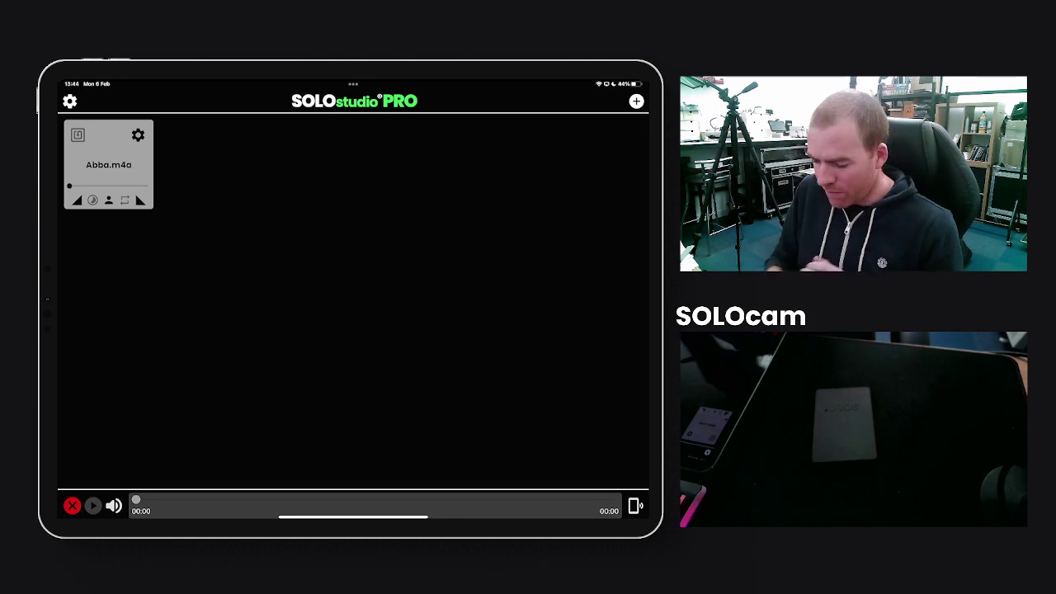
Open the Abba.m4a tile's Track Settings with its fade, delay, loop, override and trim options.
{"action": "left_click", "coordinate": [138, 135]}
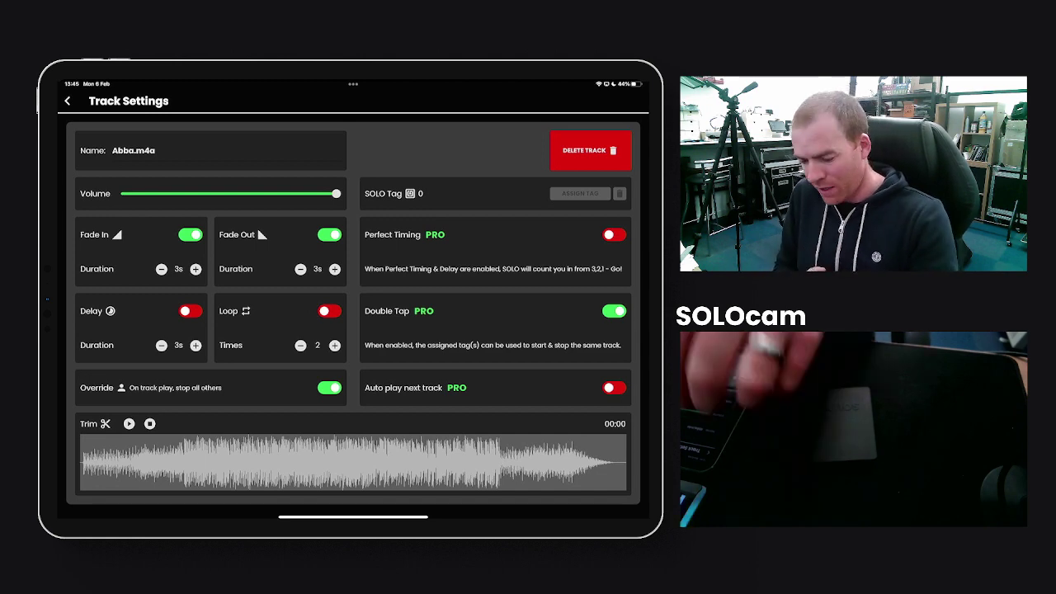
Leave Abba.m4a's Track Settings and return to the main screen showing its tile.
{"action": "left_click", "coordinate": [67, 100]}
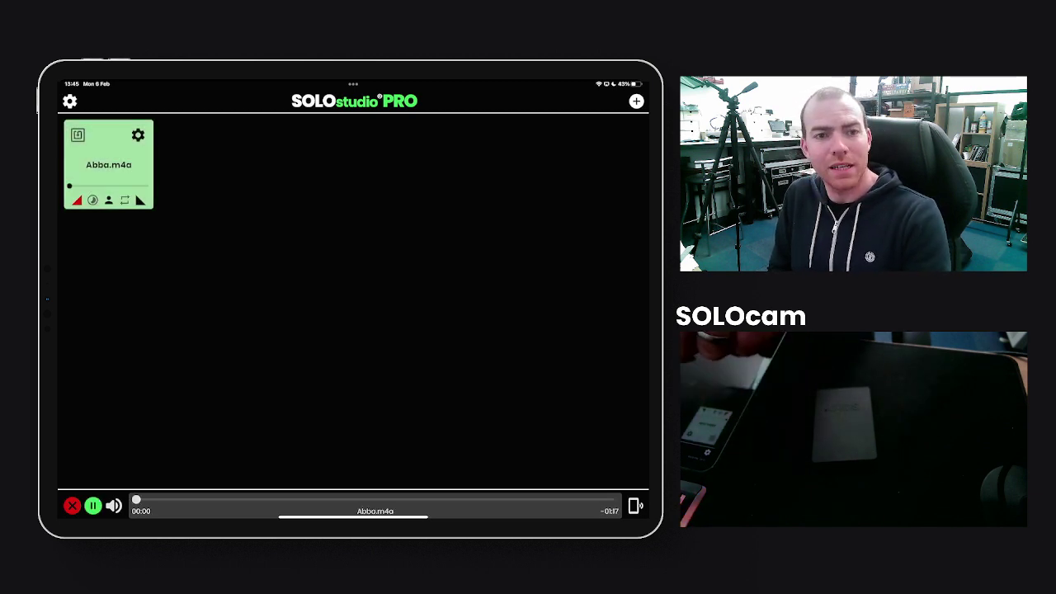
Play, pause, resume, then fade out Abba.m4a with the space key until playback stops.
{"action": "key", "text": "space"}
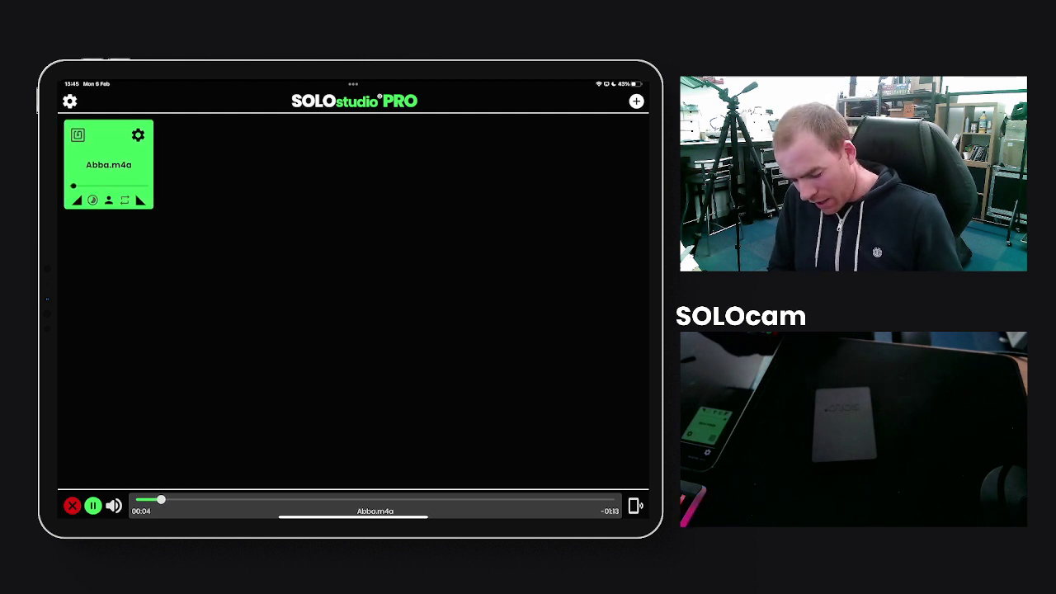
{"action": "key", "text": "space"}
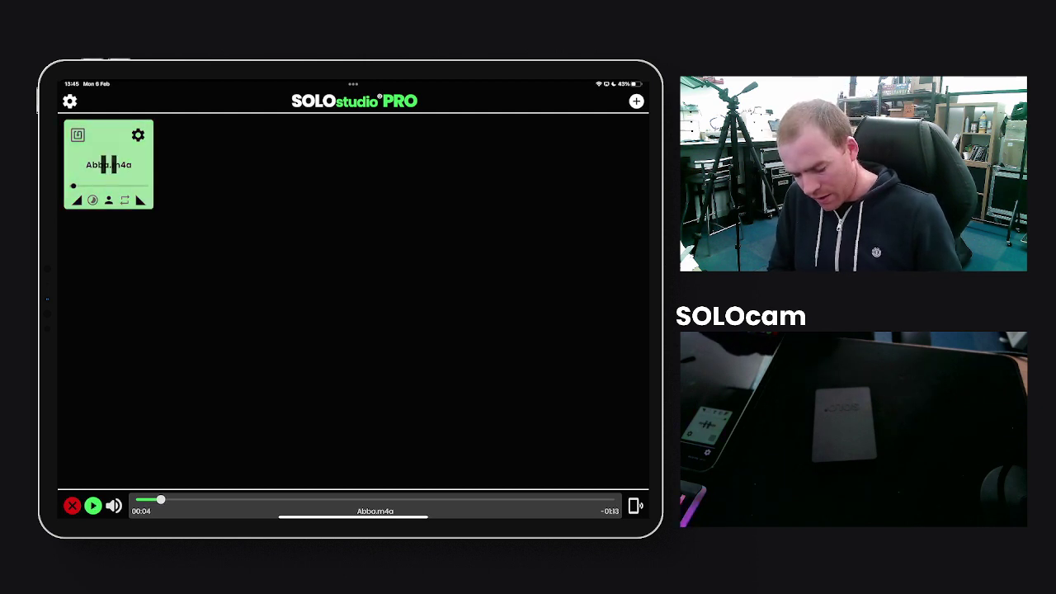
{"action": "key", "text": "space"}
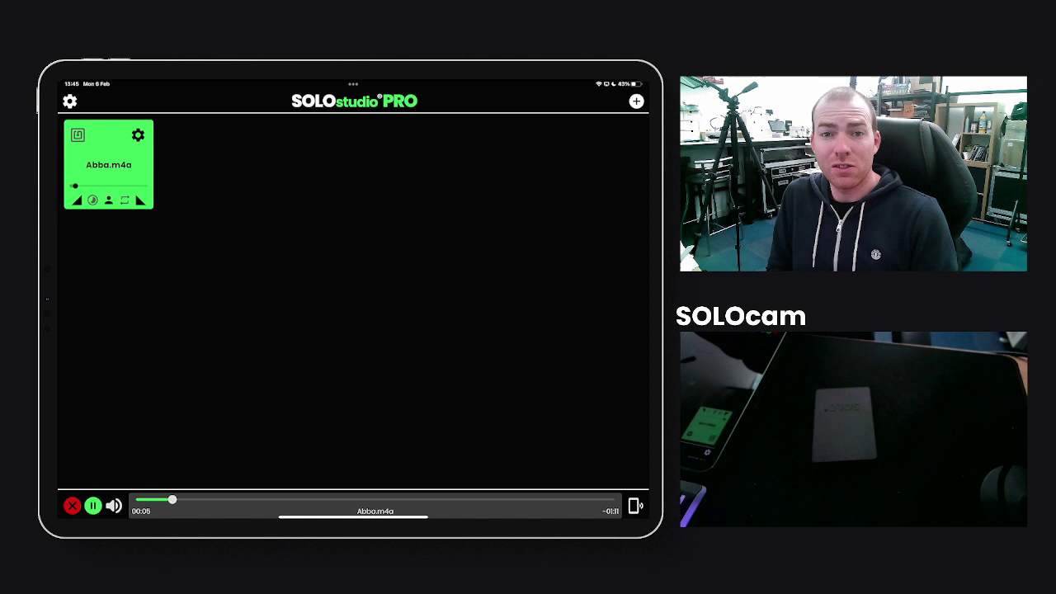
{"action": "key", "text": "space"}
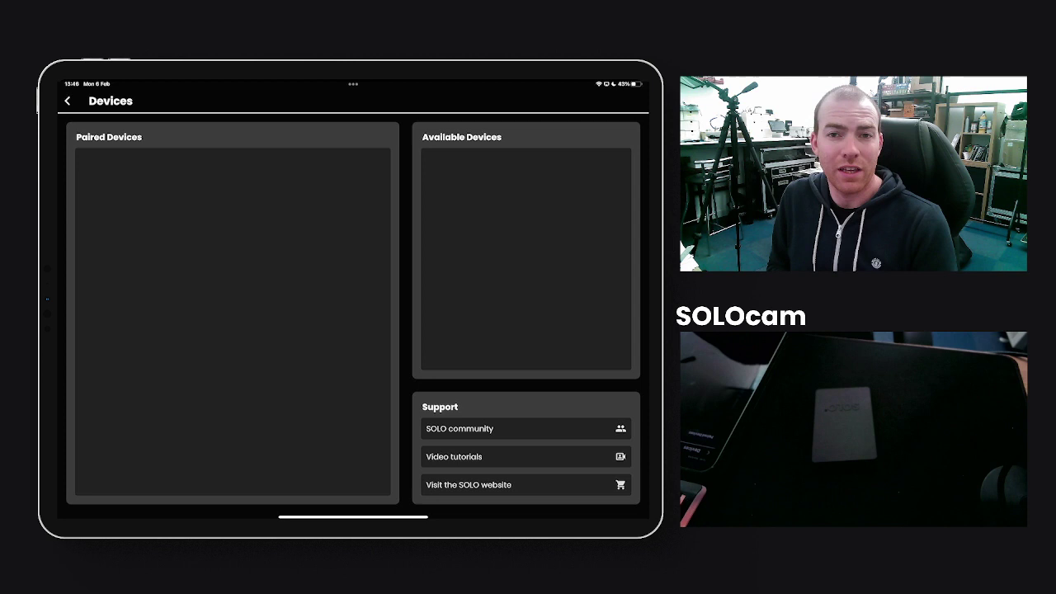
{"action": "left_click", "coordinate": [67, 100]}
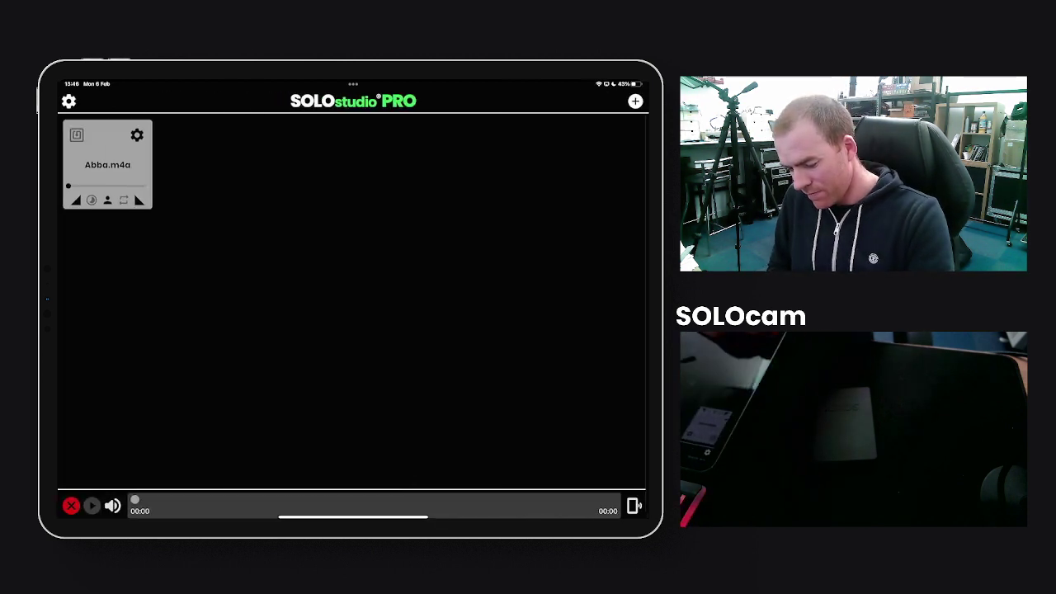